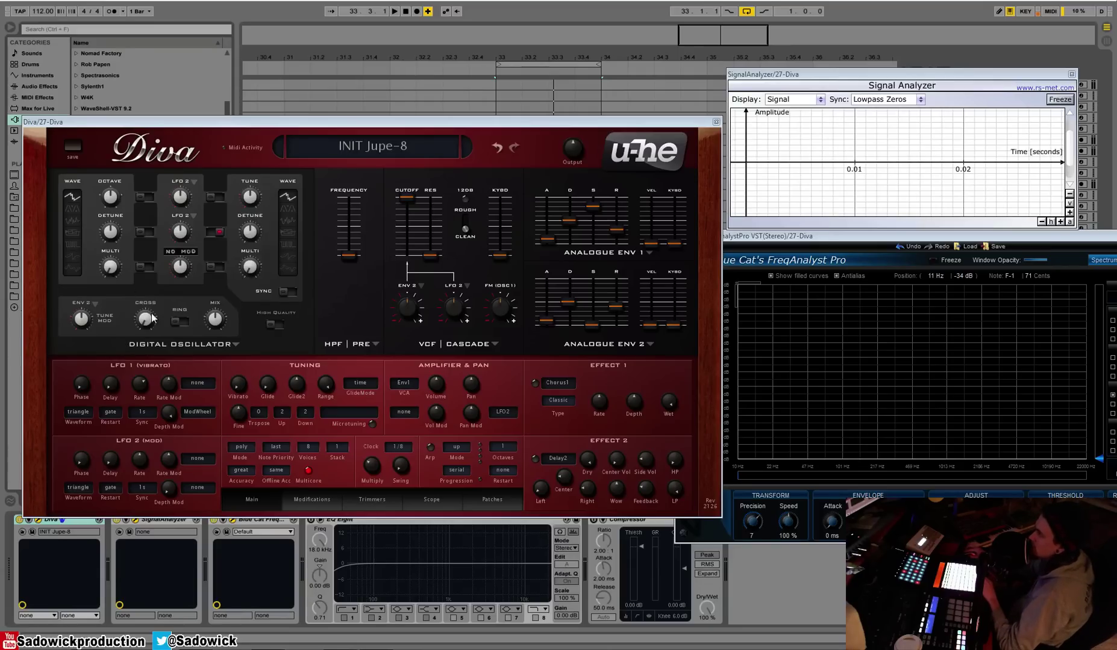
Adjust oscillator 1's Multi amount, step through all seven of its waveforms and return to Multisaw.
drag(110, 271, 118, 194)
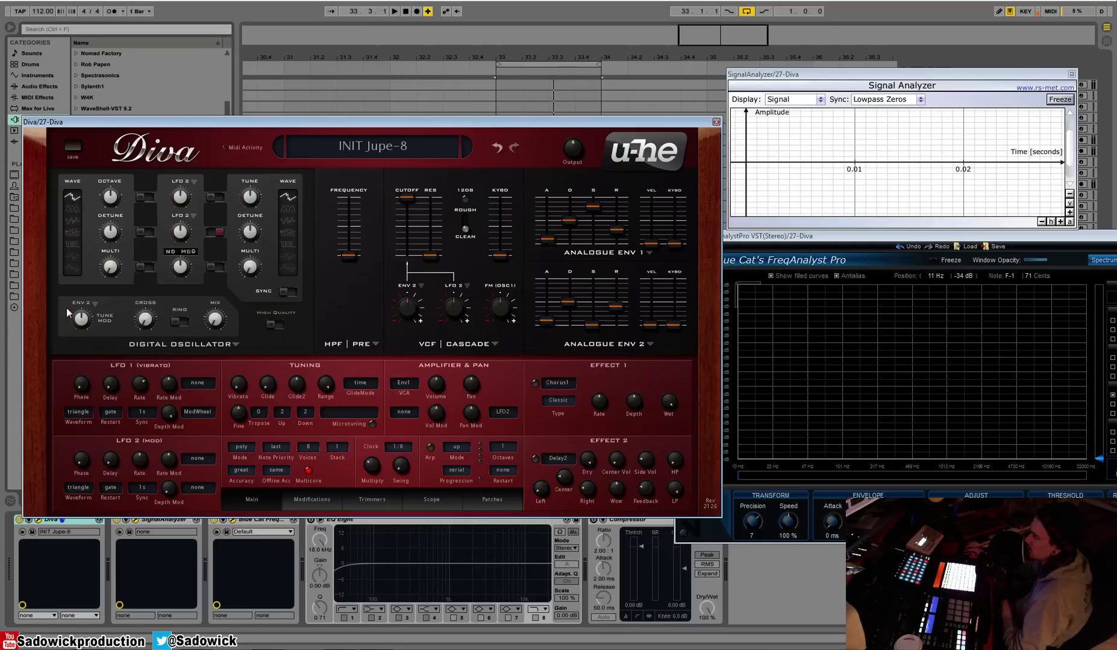
click(71, 210)
click(72, 222)
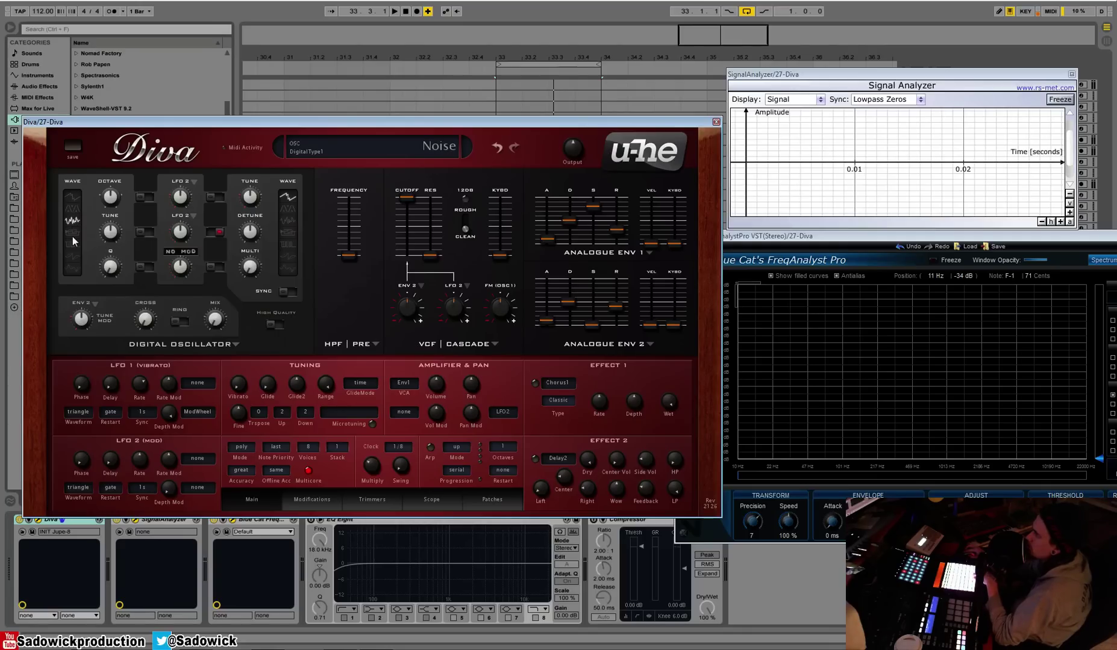
click(73, 234)
click(73, 245)
click(72, 257)
click(72, 268)
click(72, 194)
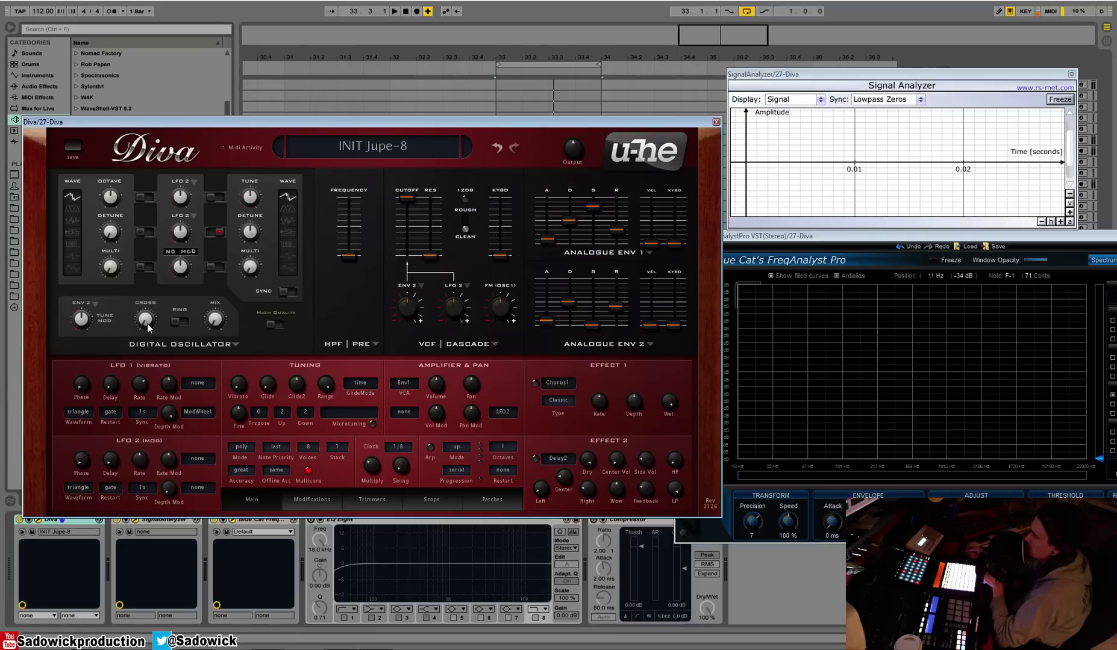
Move the digital oscillator's Mix to 100.00 and bring it back down to oscillator 1.
drag(147, 319, 162, 270)
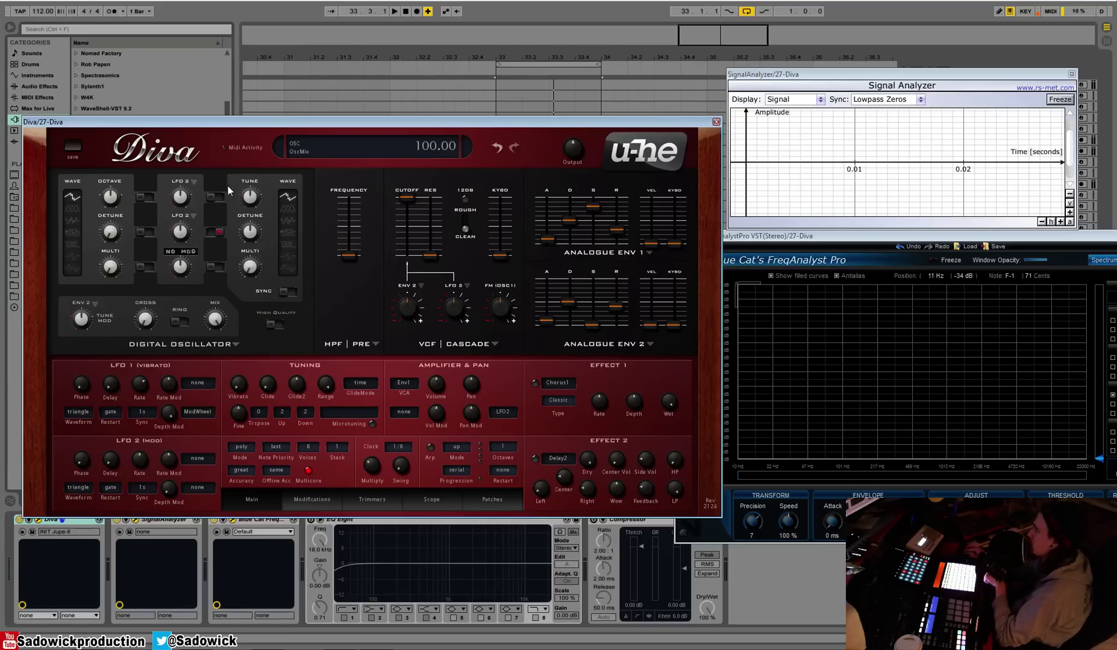
drag(216, 320, 216, 392)
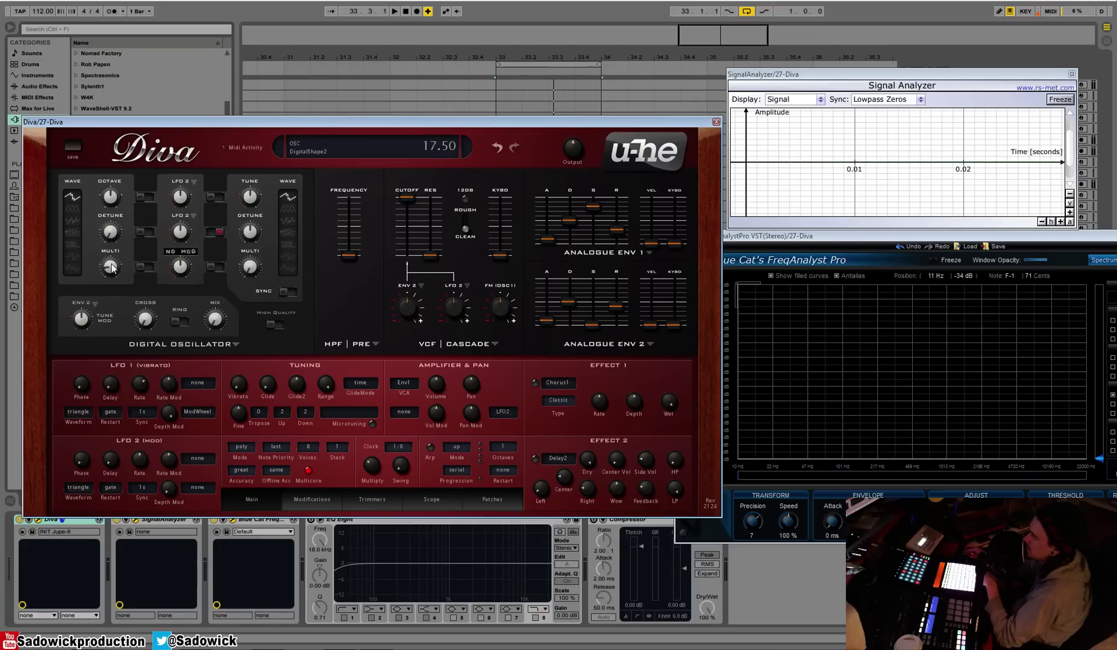
Raise oscillator 1's Multi and Detune amounts on Multisaw, lower Detune again and return Multi to 0.00.
drag(111, 271, 125, 174)
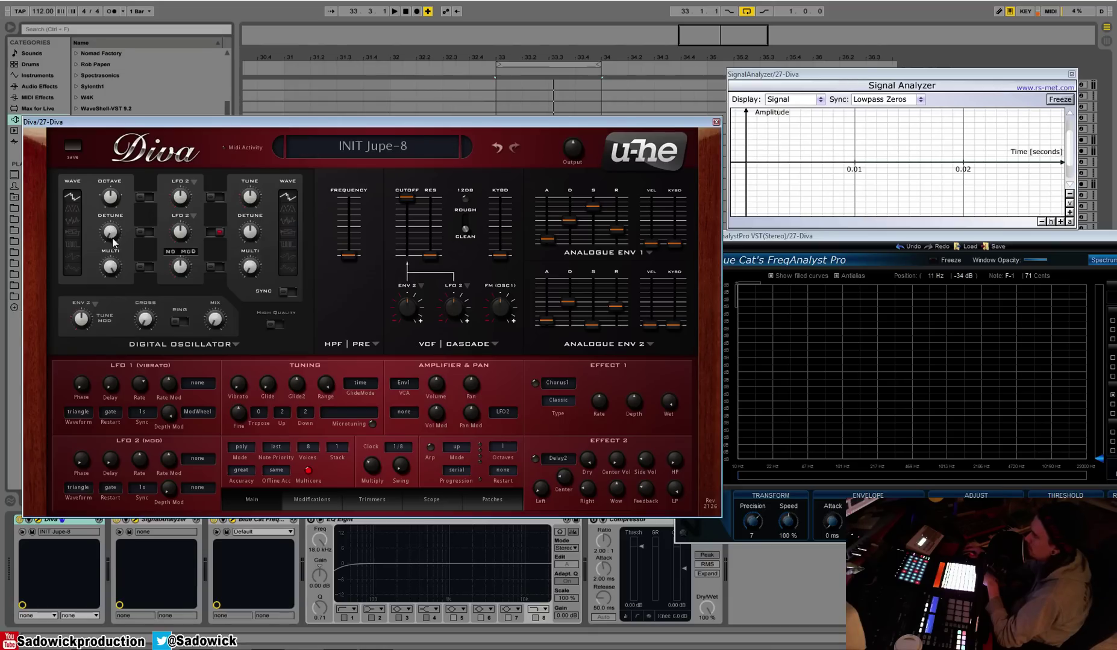
drag(109, 240, 126, 183)
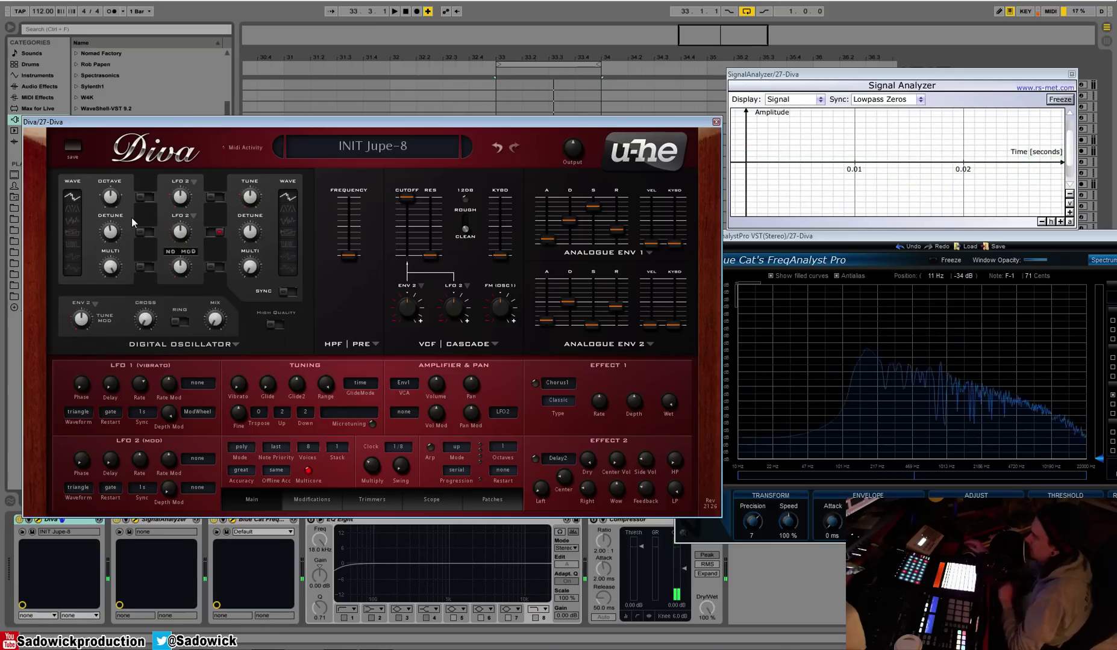
drag(111, 234, 126, 280)
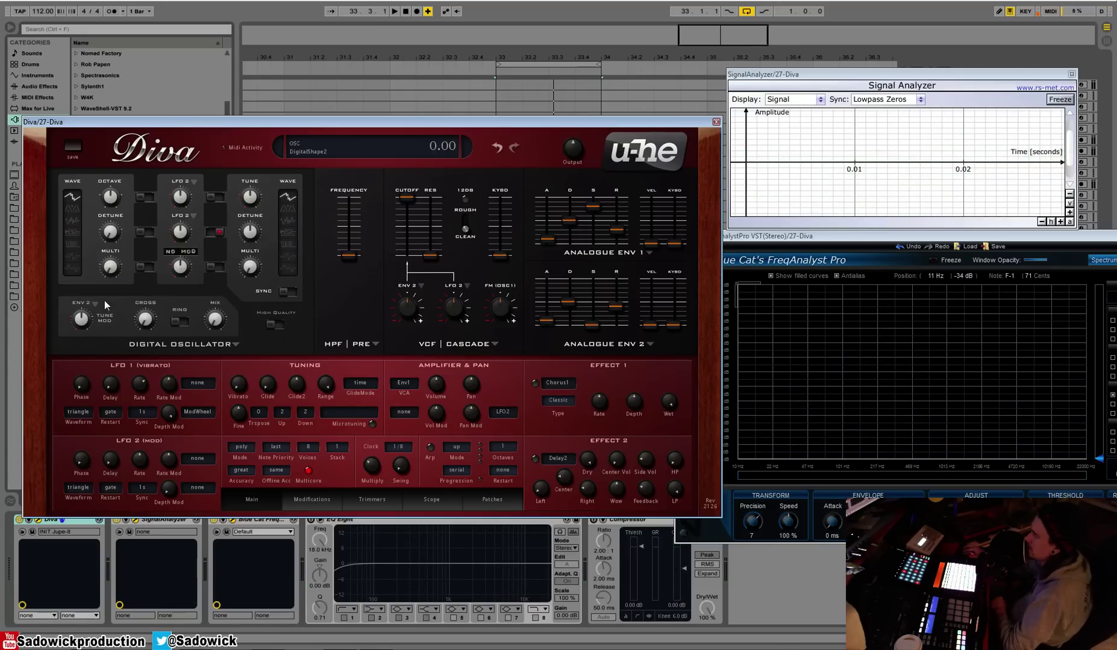
Switch oscillator 1 to its second waveform, the one with Wrap and Bend controls, and sweep the Wrap amount.
click(73, 208)
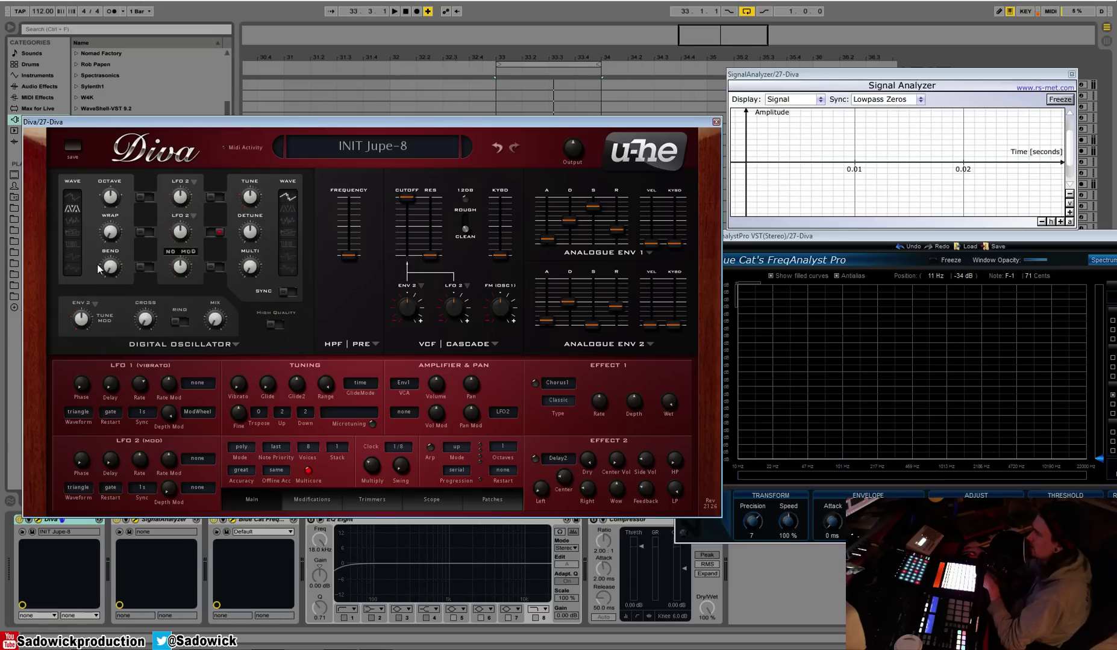
drag(109, 239, 134, 352)
Switch oscillator 1 to the Noise waveform, sweep its Tune and Q amounts, then lower Tune and return Q to 0.00.
click(71, 223)
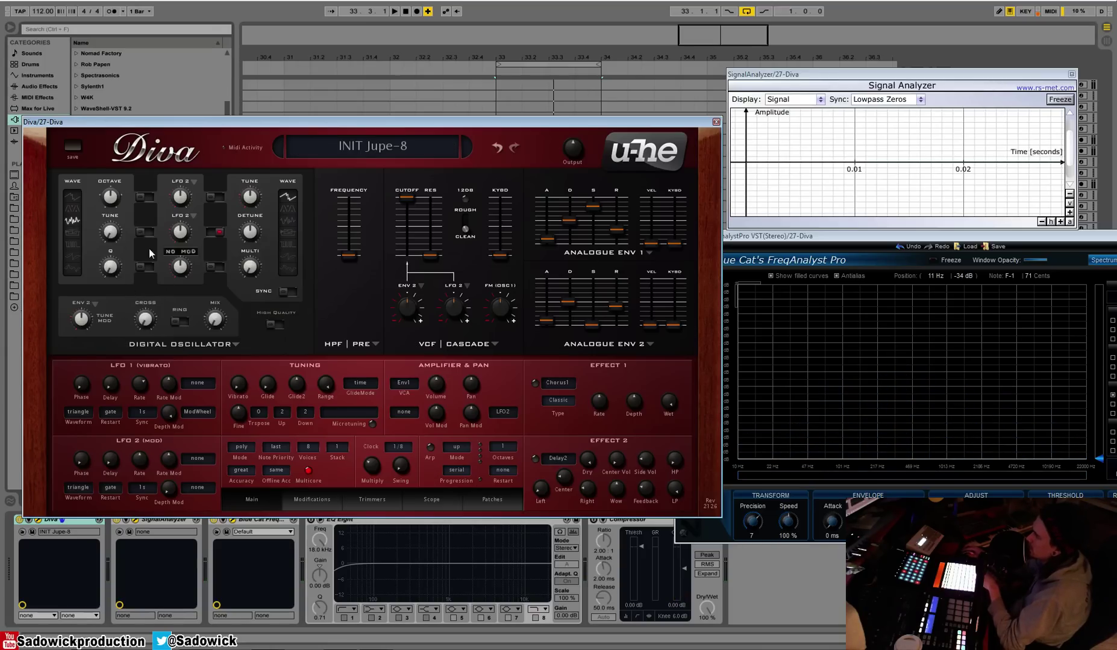
click(74, 220)
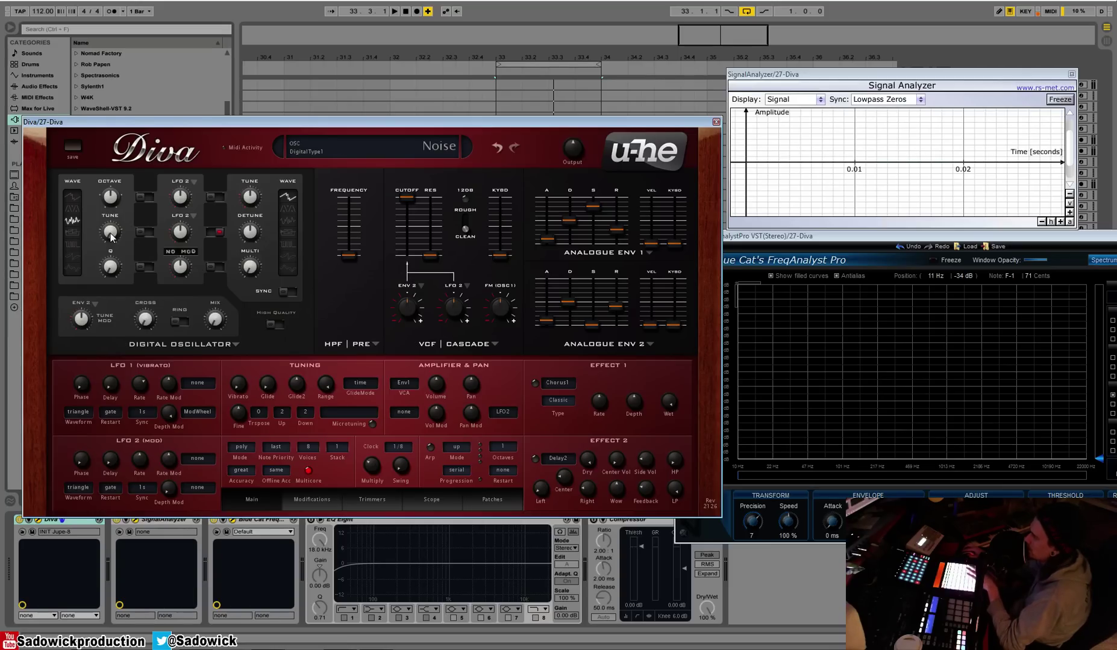
drag(109, 233, 111, 157)
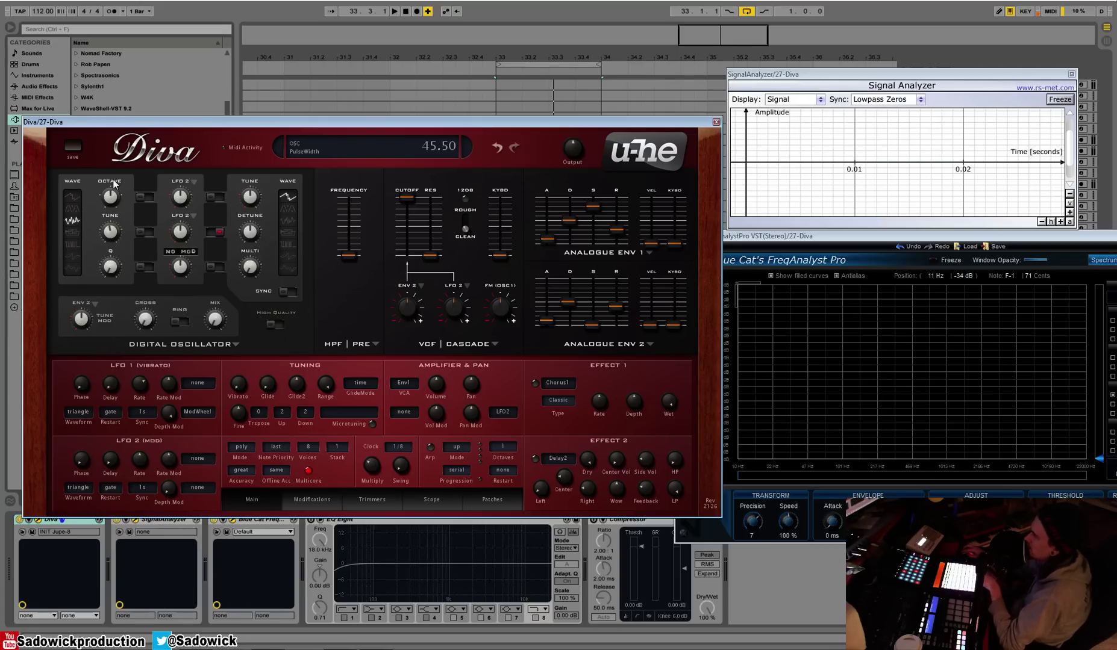
drag(111, 268, 122, 180)
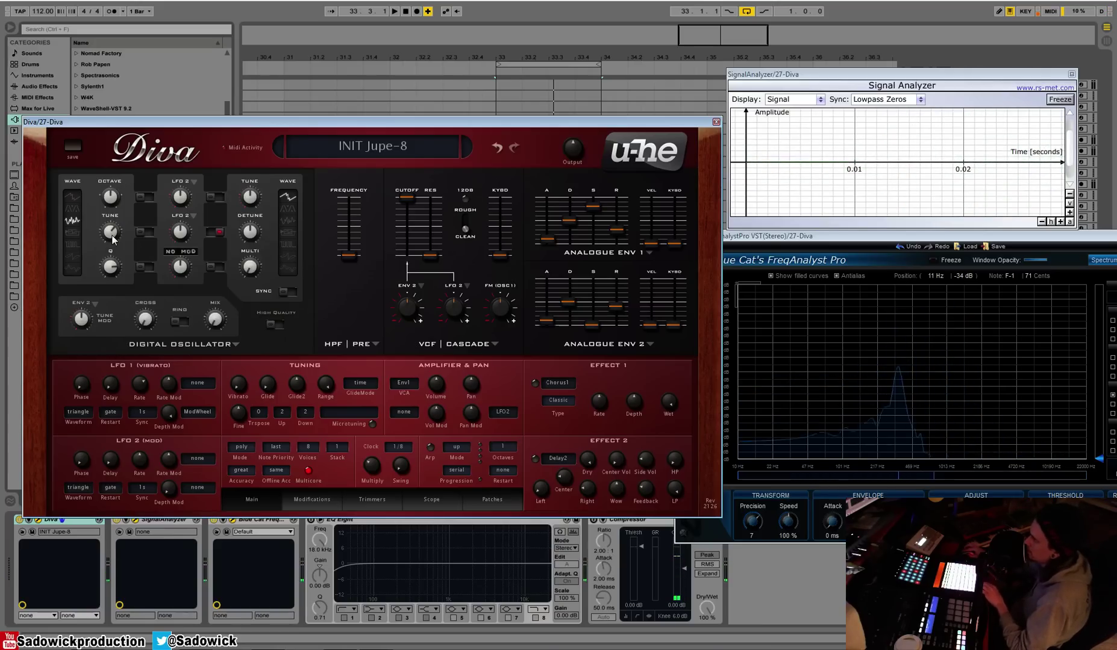
mouse_move(111, 232)
mouse_down()
mouse_move(111, 269)
mouse_move(129, 187)
mouse_move(115, 266)
mouse_move(132, 194)
mouse_move(130, 246)
mouse_move(117, 241)
mouse_up()
click(110, 271)
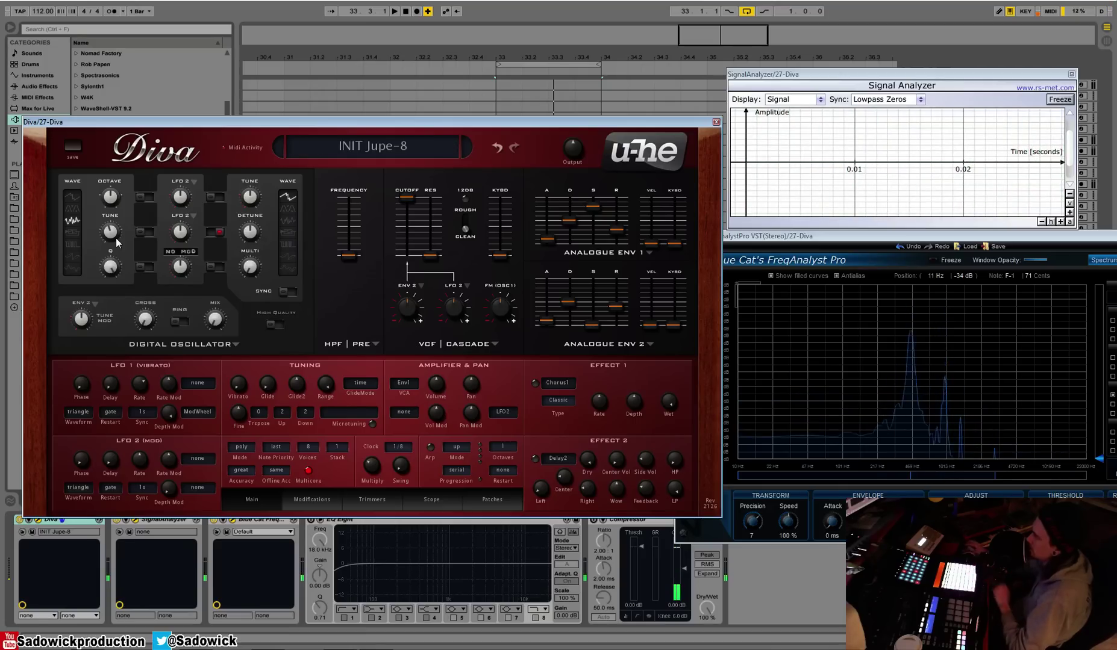
drag(110, 244, 110, 309)
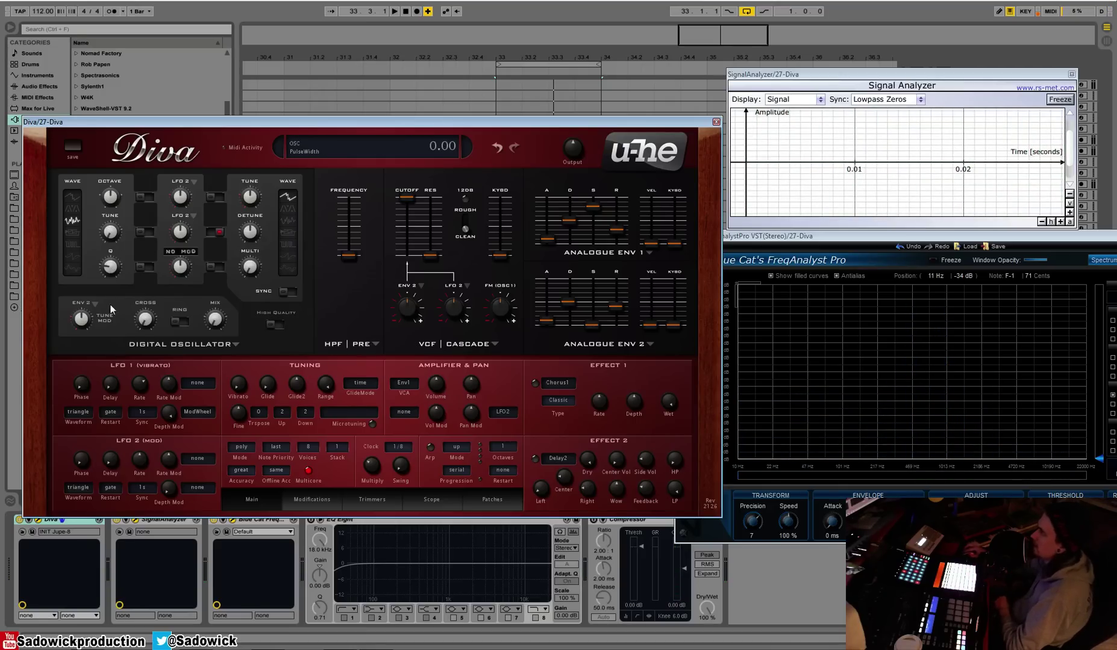
Switch oscillator 1 to its fourth waveform, the one with Tune and Feedback controls, and sweep the Feedback amount.
click(73, 232)
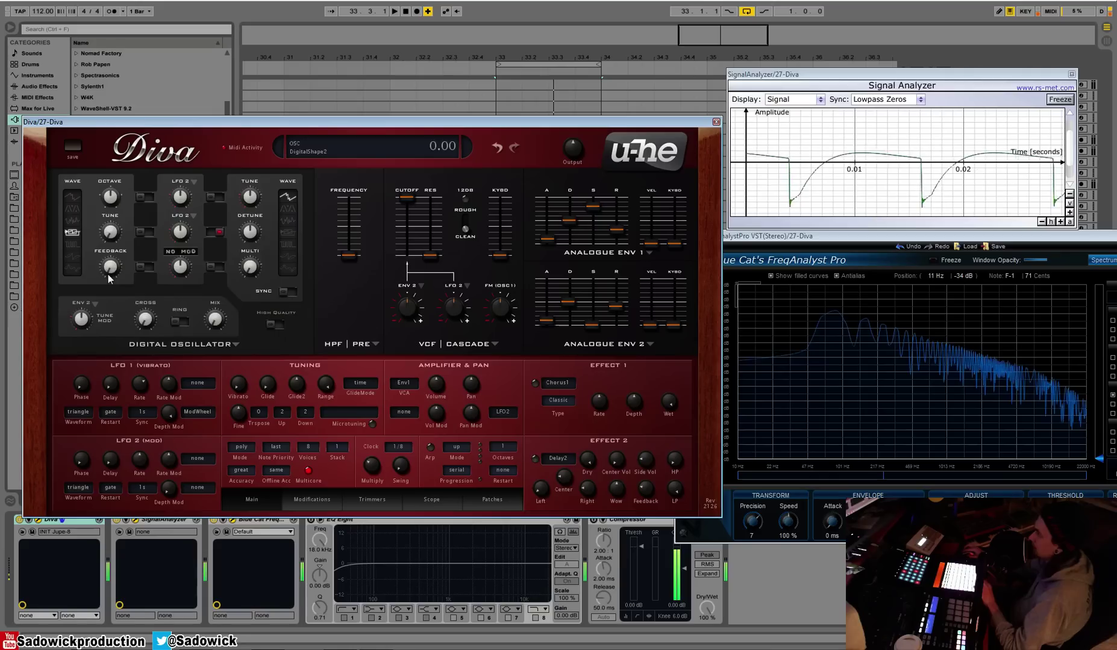
drag(108, 271, 113, 229)
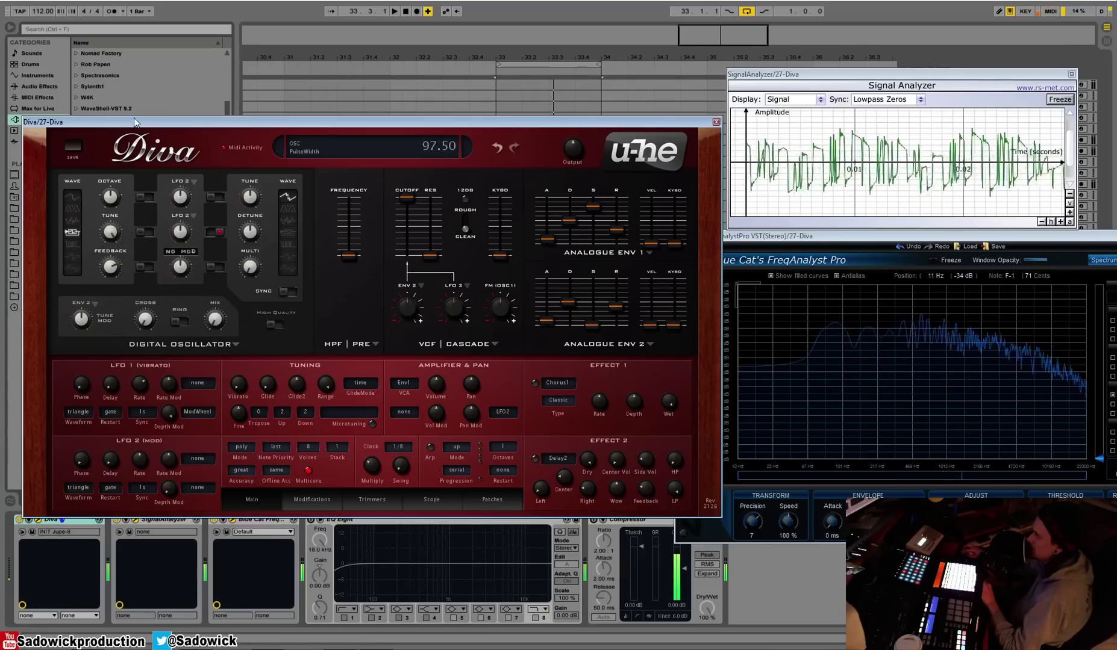
Switch oscillator 1 to the Pulse waveform, sweep its pulse width down and raise Spike Up to 100.00.
click(75, 248)
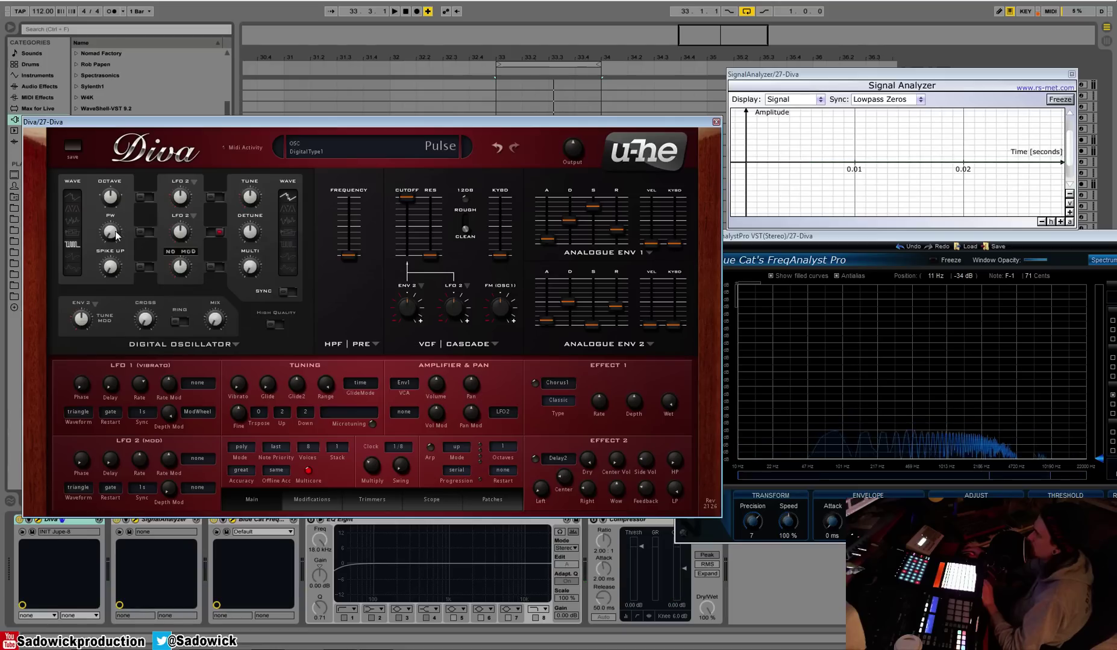
drag(113, 237, 101, 319)
drag(109, 275, 116, 325)
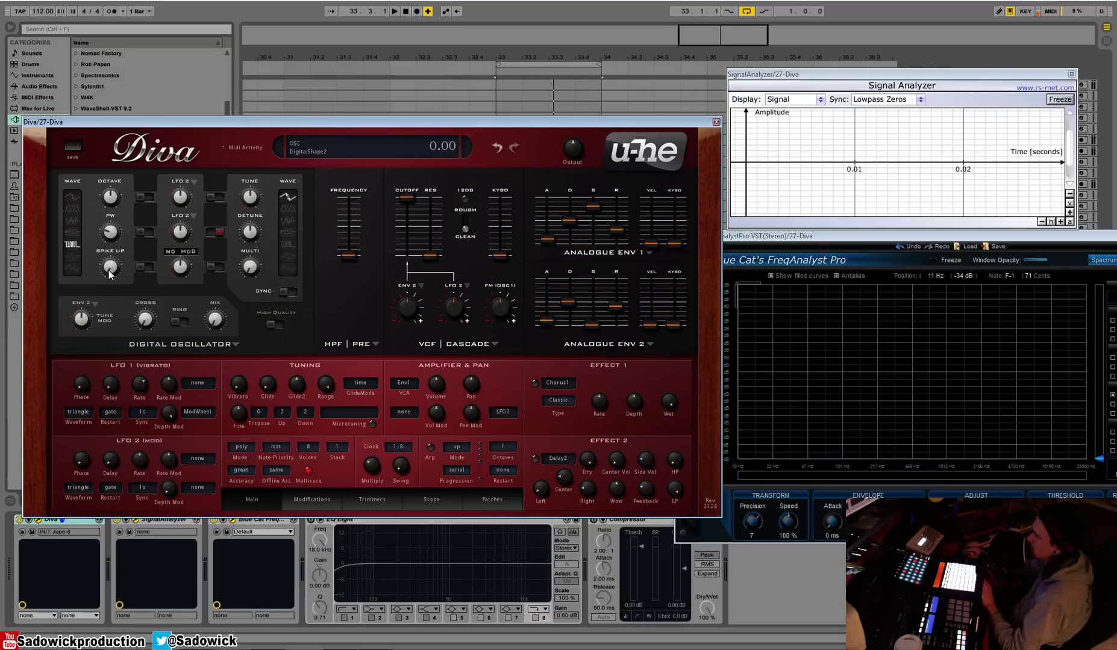
drag(109, 274, 129, 150)
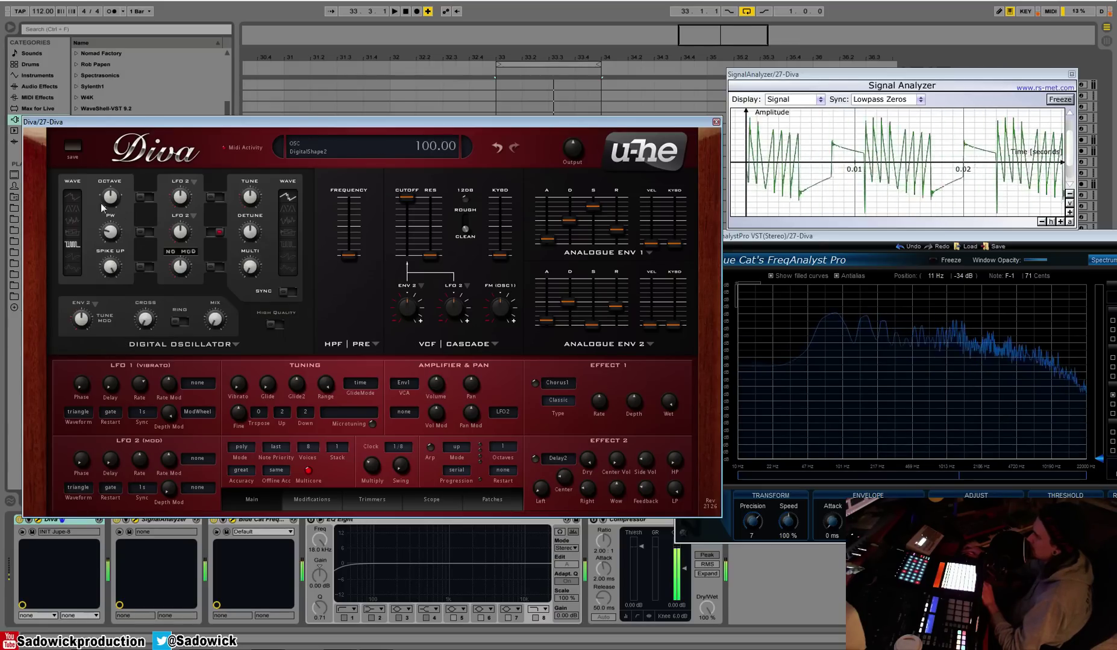
drag(109, 235, 84, 347)
Switch oscillator 1 to its sixth waveform, set Harmonics to 55.00, and sweep Bend through 61.00 and back to 0.00.
click(72, 257)
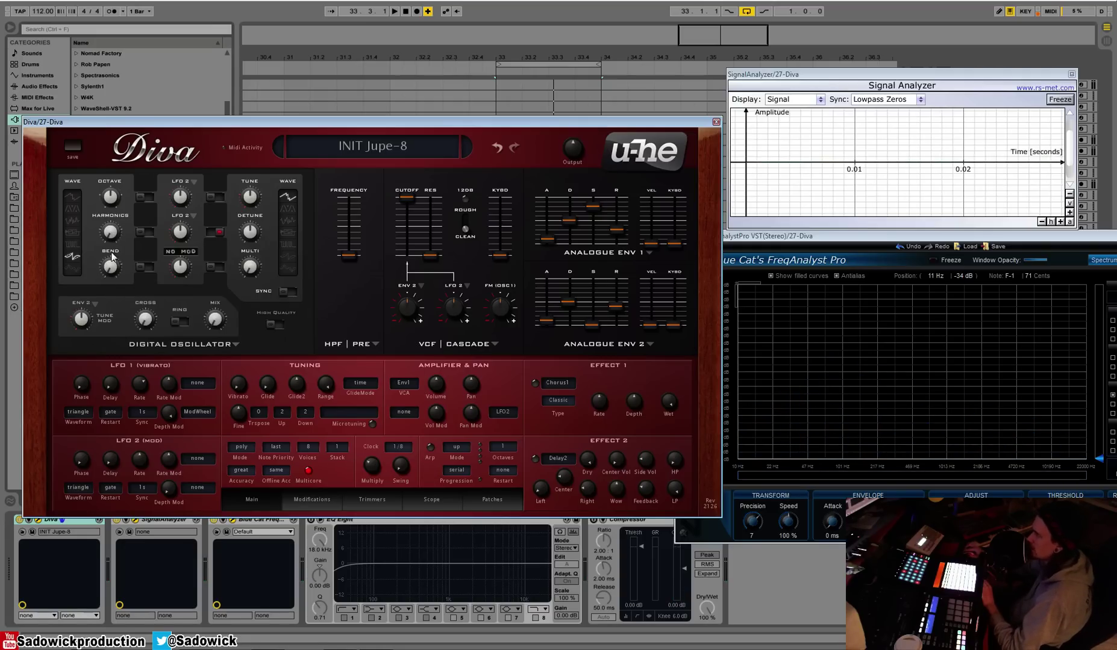
drag(112, 271, 110, 302)
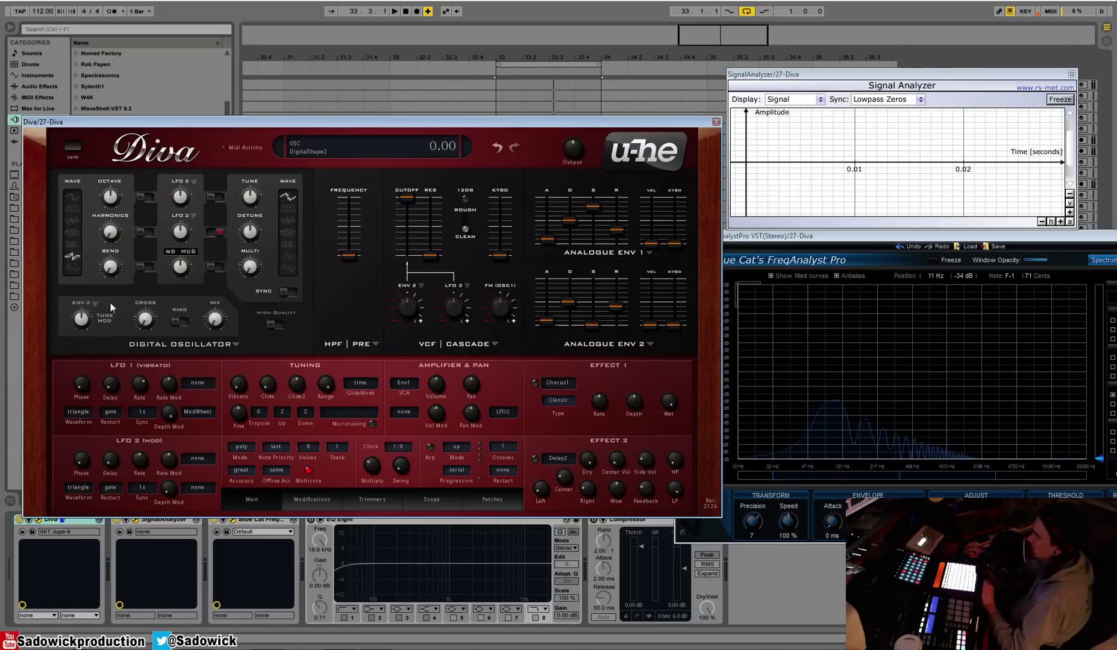
drag(110, 241, 128, 171)
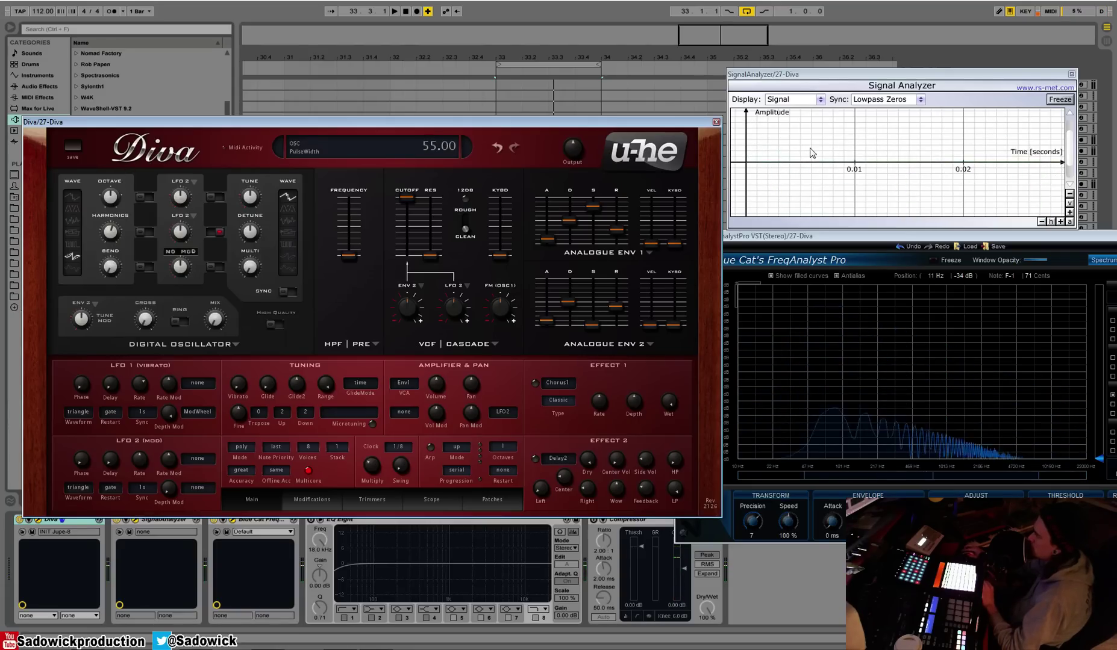
drag(106, 227, 108, 235)
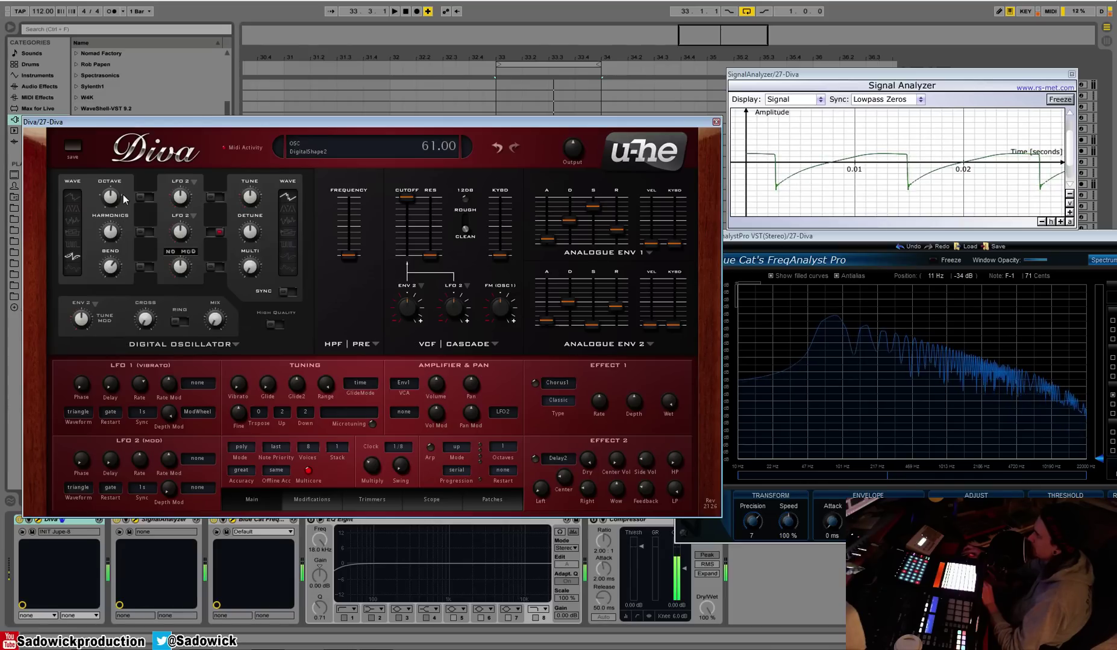
drag(110, 234, 119, 213)
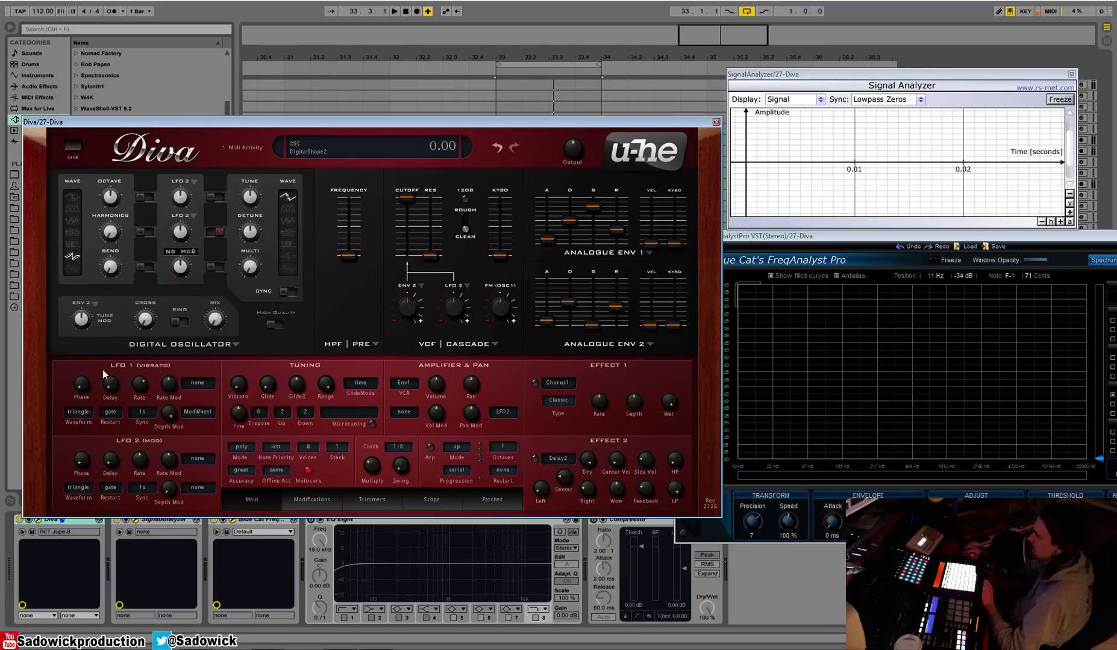
Switch oscillator 1 to its seventh waveform, set Bend to 100.00 and move Harmonics from 40.50 to 45.50.
click(74, 270)
drag(115, 237, 124, 194)
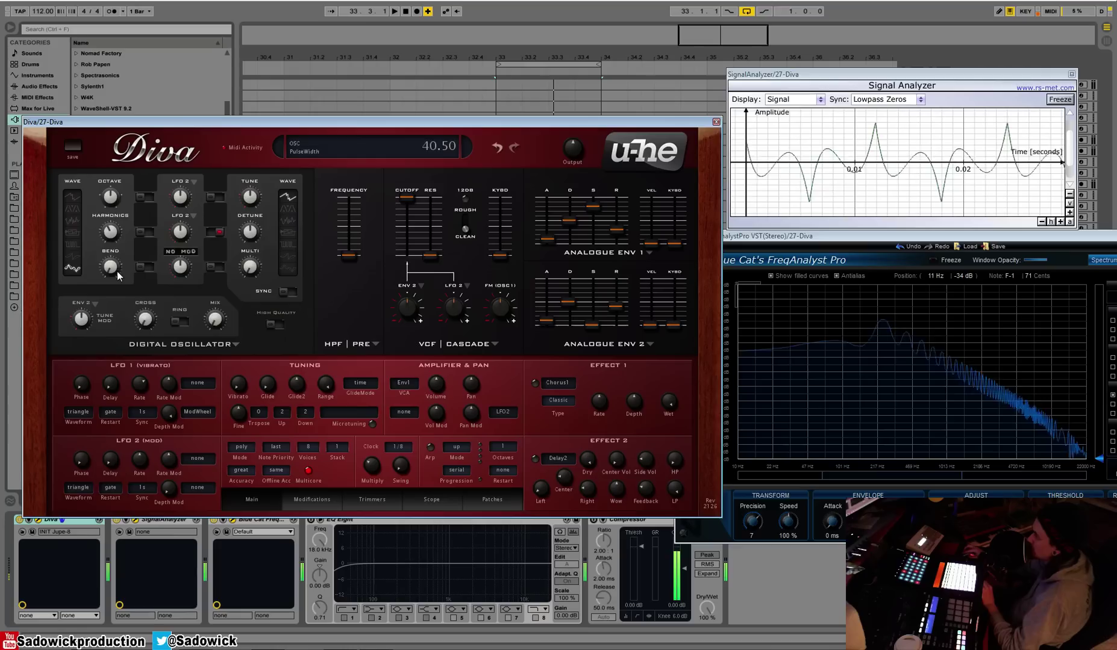
drag(117, 271, 126, 163)
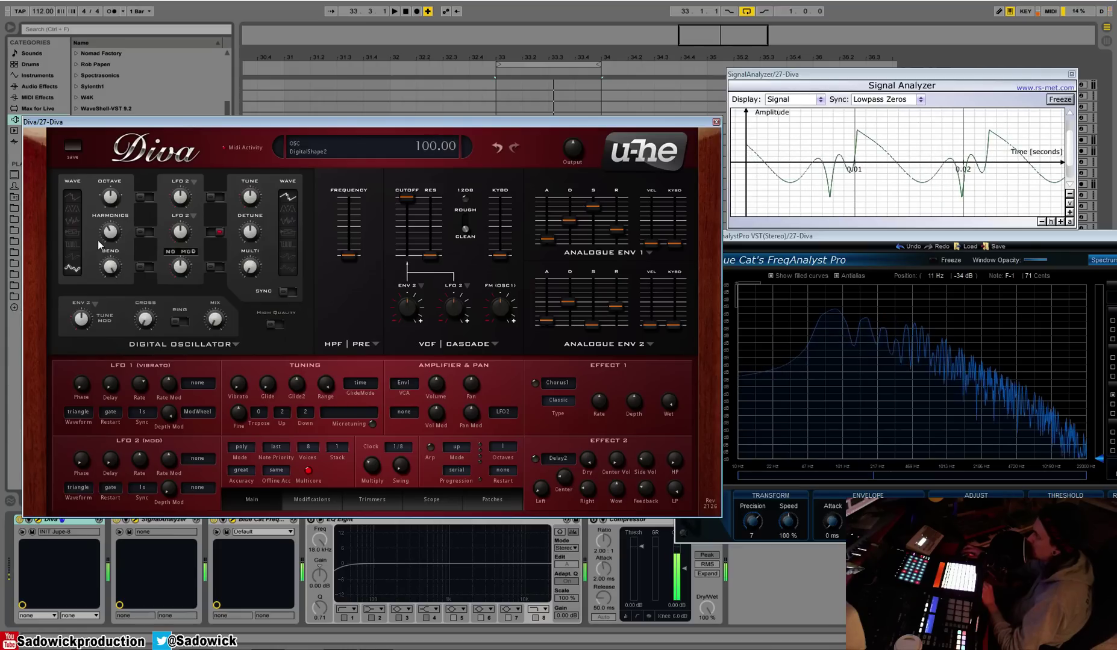
mouse_move(116, 235)
mouse_down()
mouse_move(107, 273)
mouse_move(123, 215)
mouse_move(128, 229)
mouse_up()
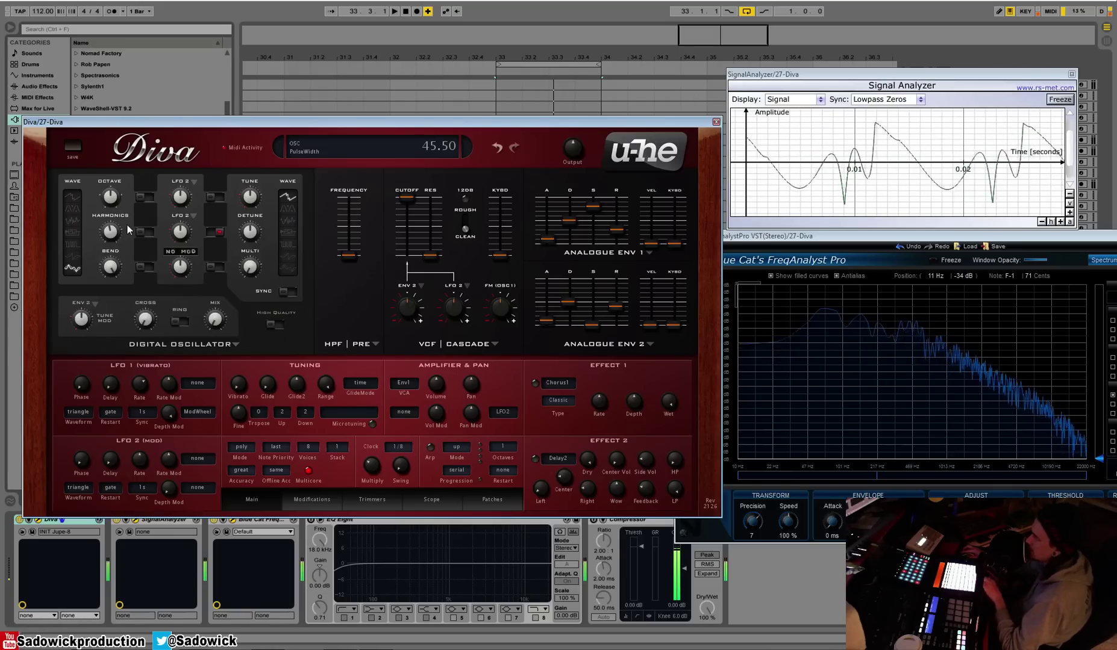
drag(115, 237, 115, 239)
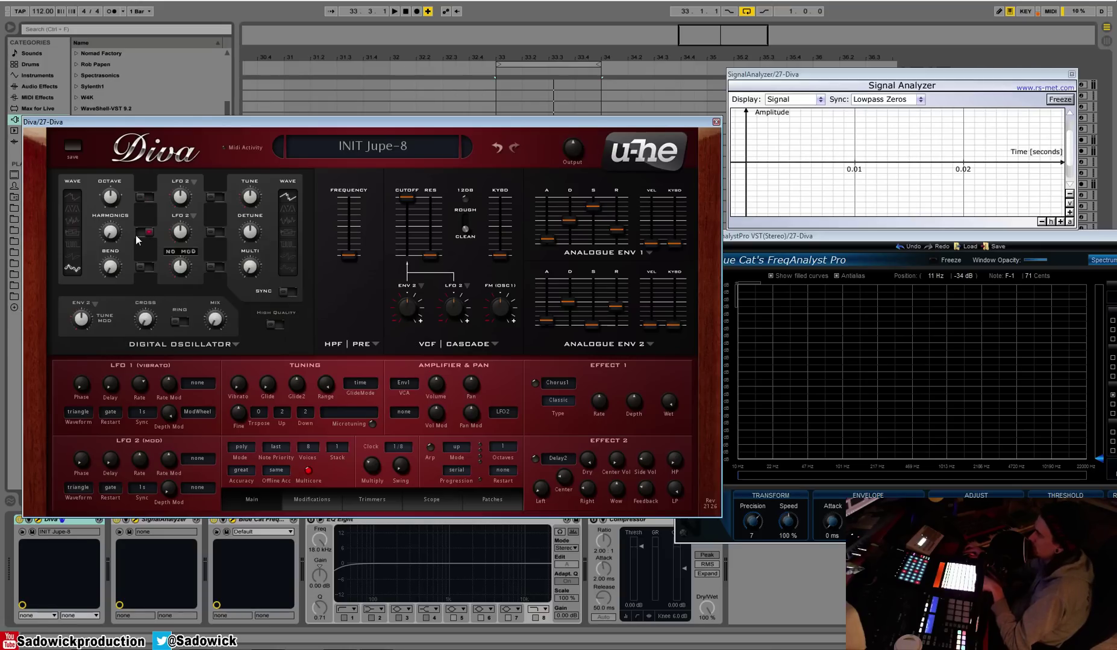
Adjust oscillator 1's Harmonics and set its LFO 2 modulation depth to 22.00.
click(115, 233)
mouse_move(110, 232)
mouse_down()
mouse_move(119, 205)
mouse_move(117, 214)
mouse_up()
drag(185, 237, 193, 216)
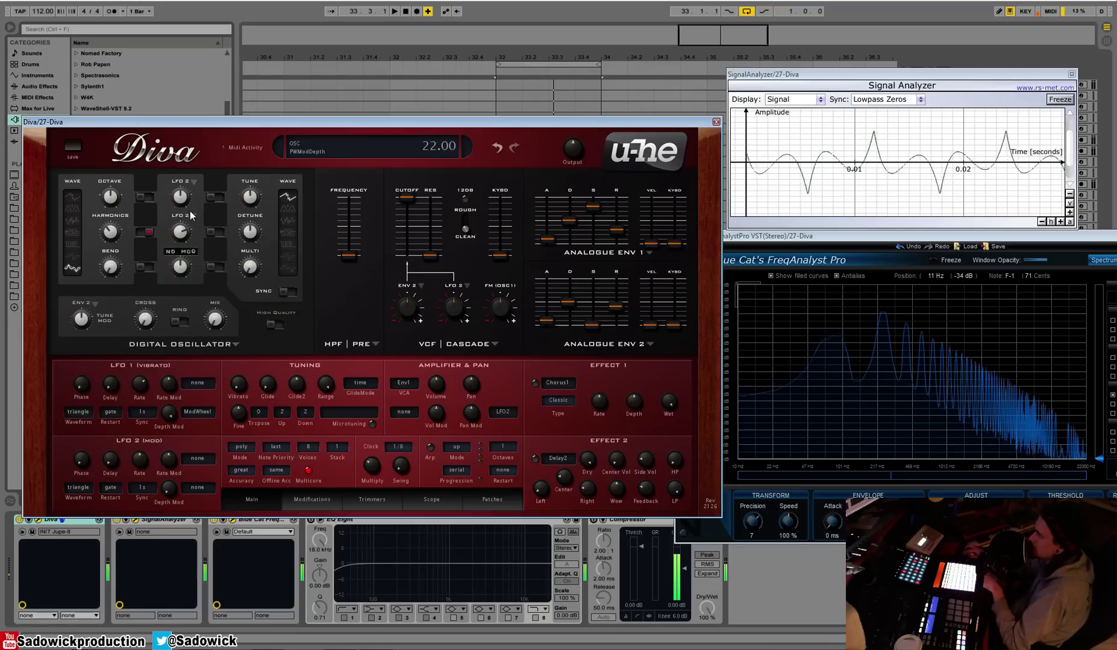
Switch oscillator 1 back to Multisaw, adjust Detune and set Multi to 100.00.
click(75, 196)
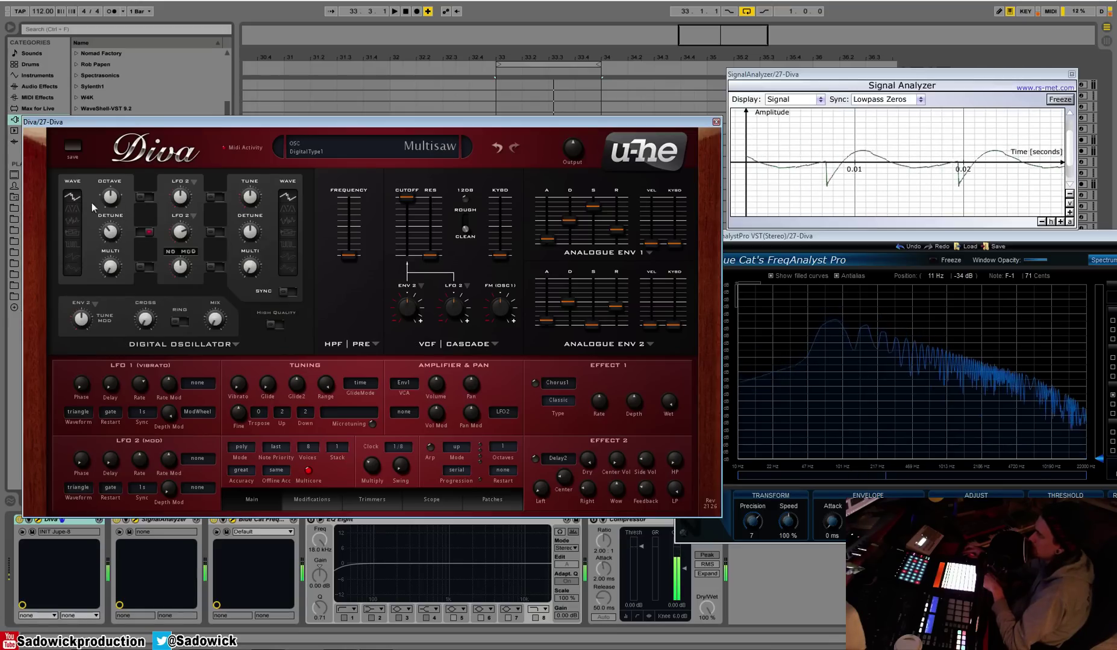
drag(114, 241, 142, 182)
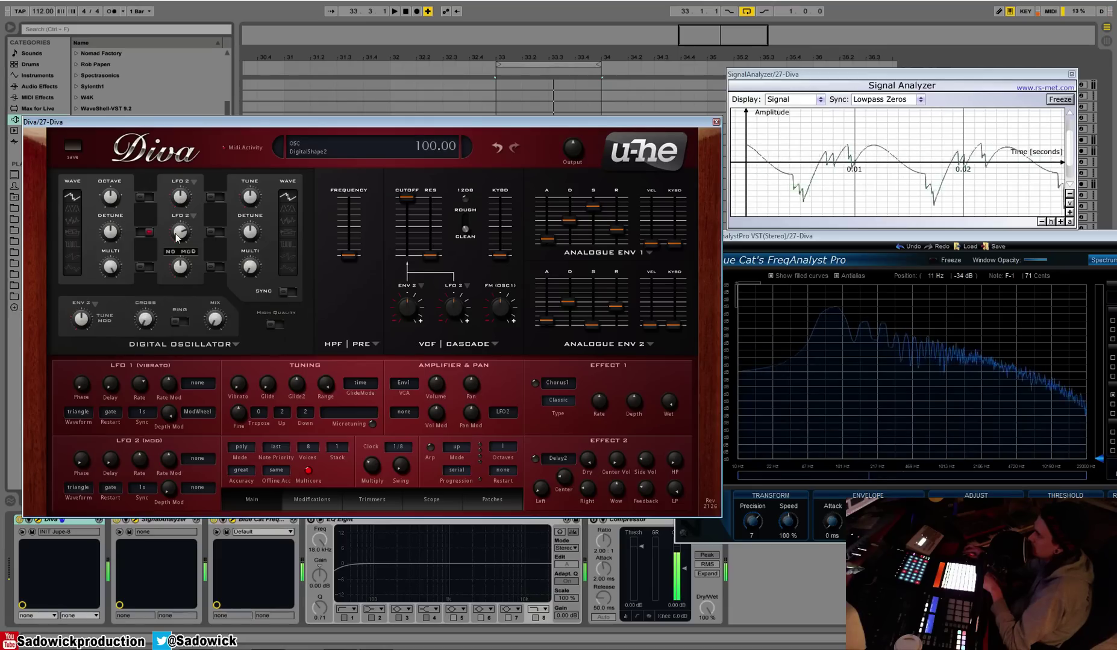
Modulate oscillator 1's Detune from LFO 2 at depth 50.00, set the LFO 2 rate to 3.30, and lower the modulation depth again.
drag(180, 232, 192, 167)
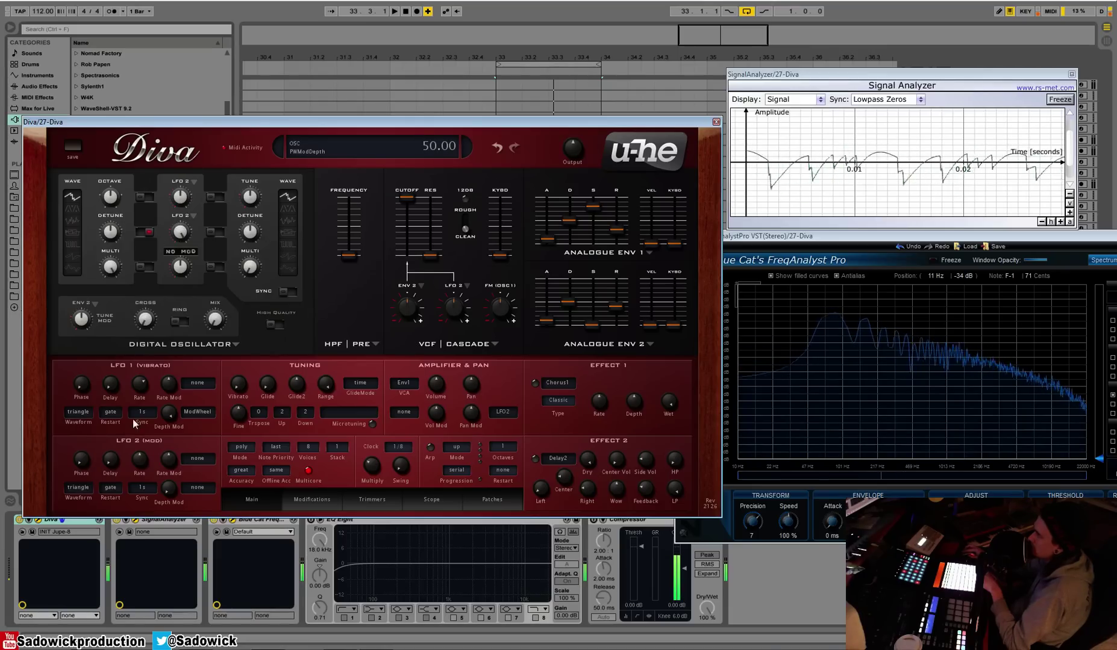
drag(139, 459, 143, 443)
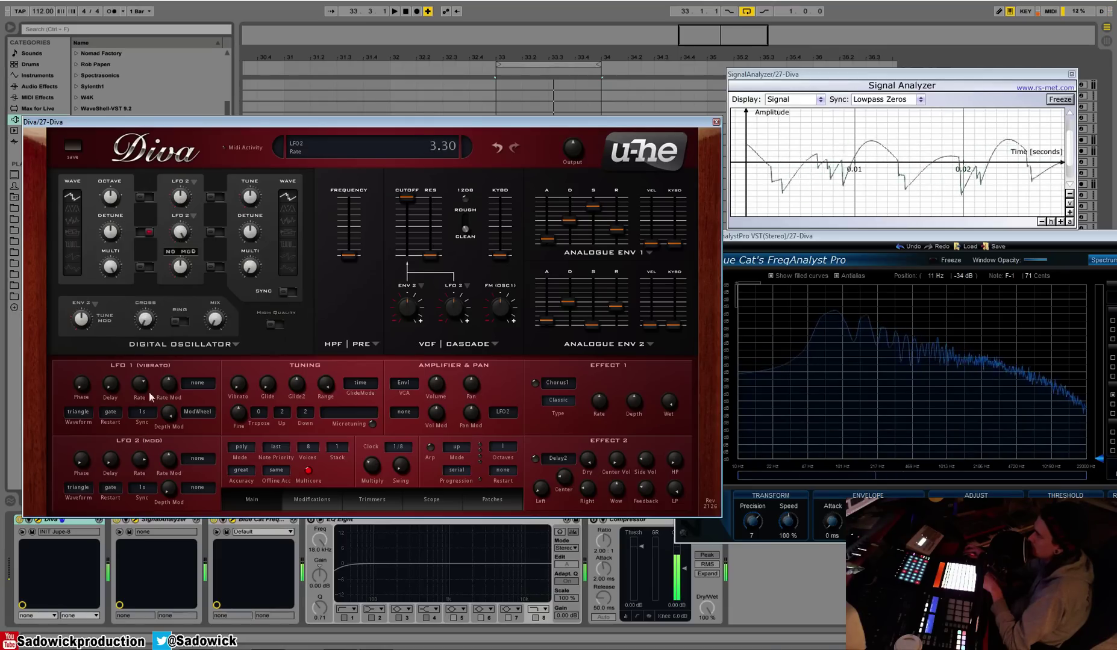
drag(176, 250, 176, 288)
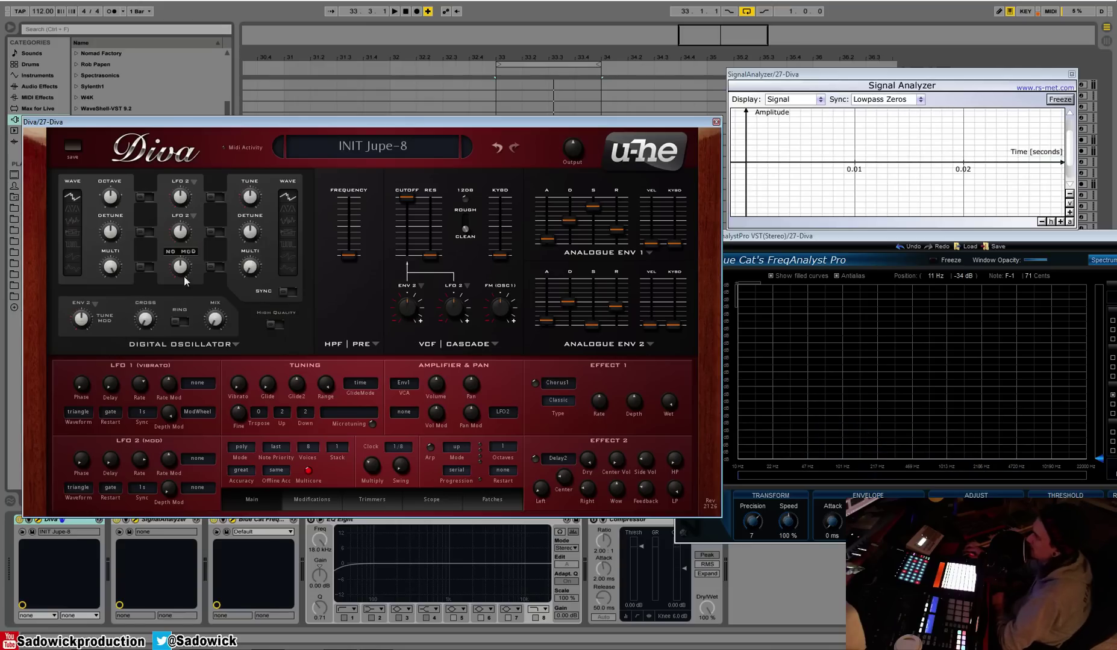
View the modulation sources available for oscillator 1's Multi control and leave it set to none.
click(185, 253)
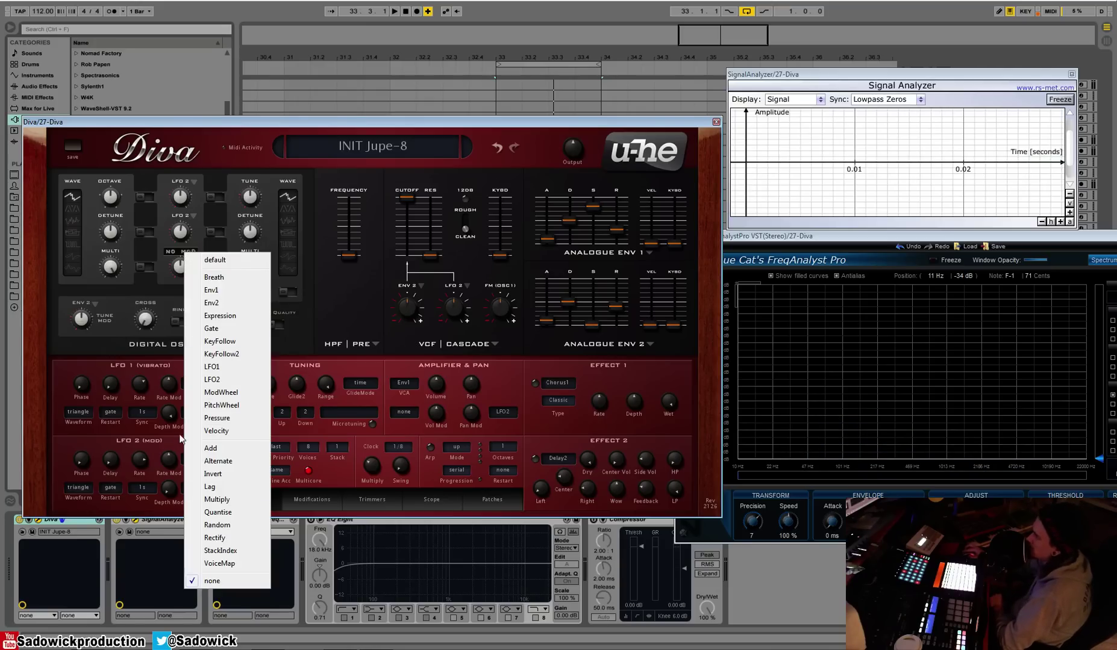
click(164, 121)
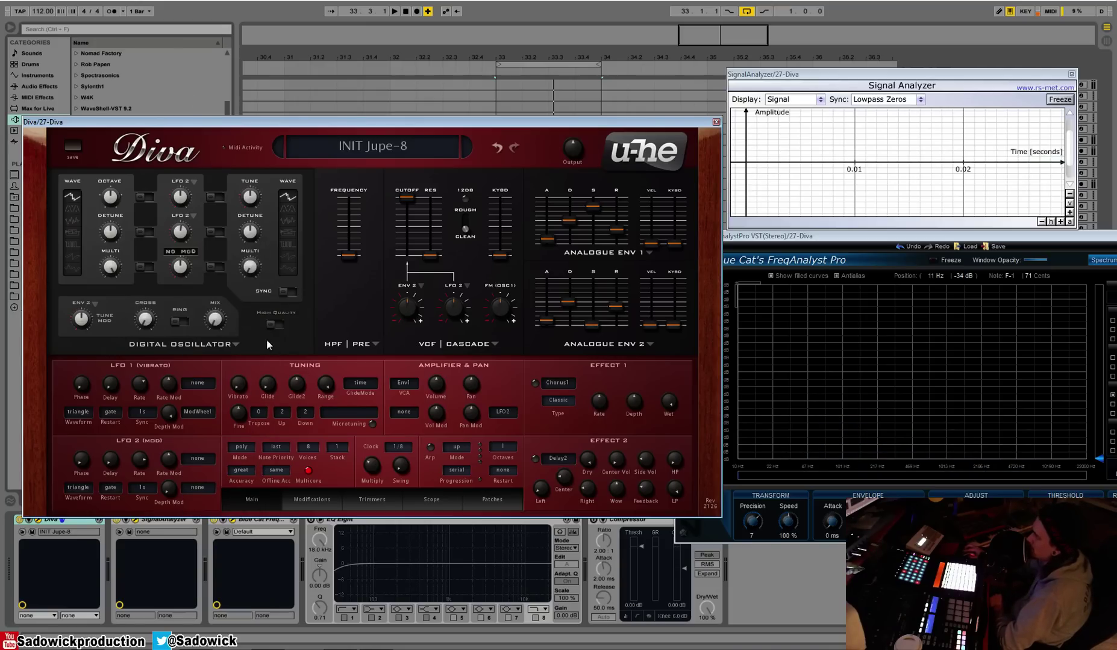
Step oscillator 2 through its waveforms starting with TriWrap, settle on Pulse, and adjust the oscillator mix, trying 100.00.
click(289, 210)
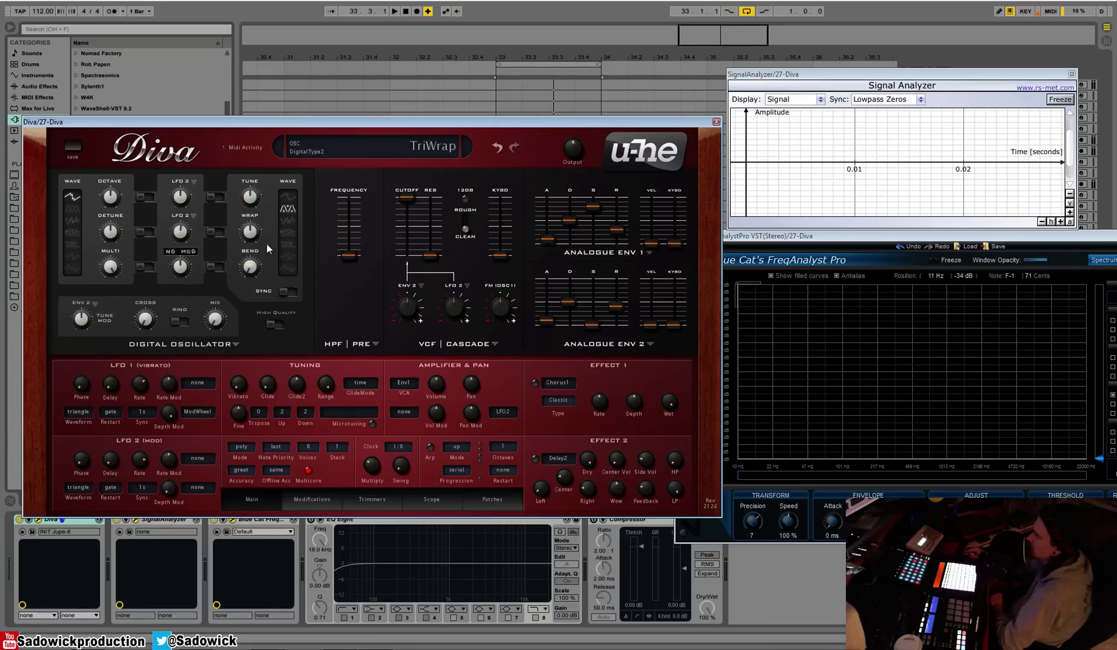
click(292, 219)
click(292, 242)
click(289, 269)
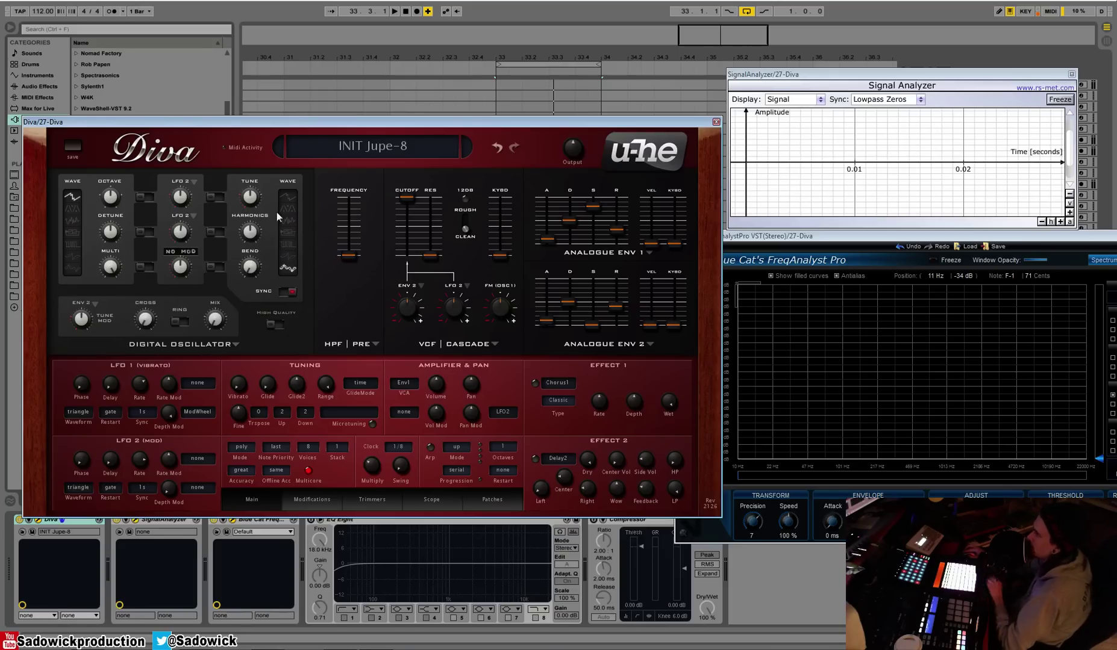
click(293, 219)
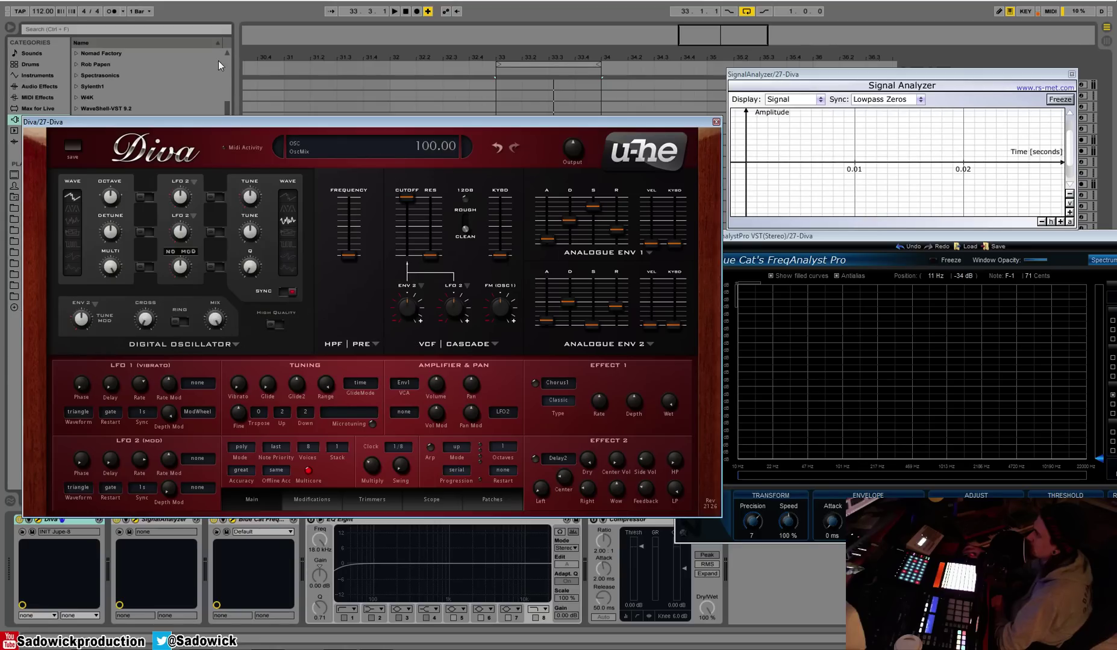
click(287, 244)
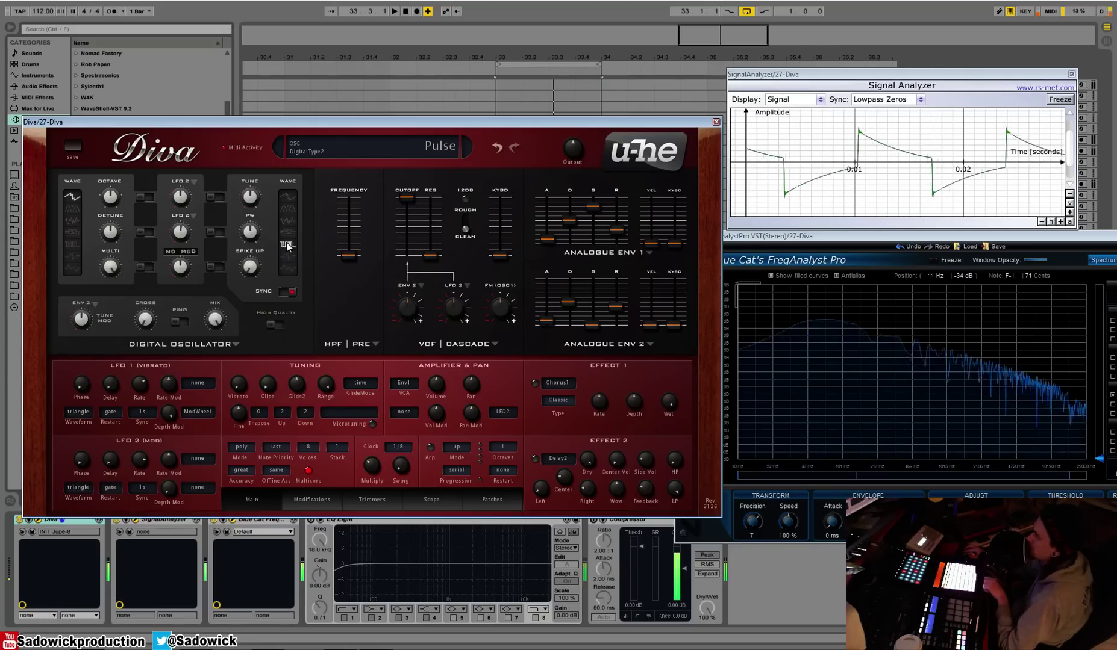
drag(231, 320, 203, 384)
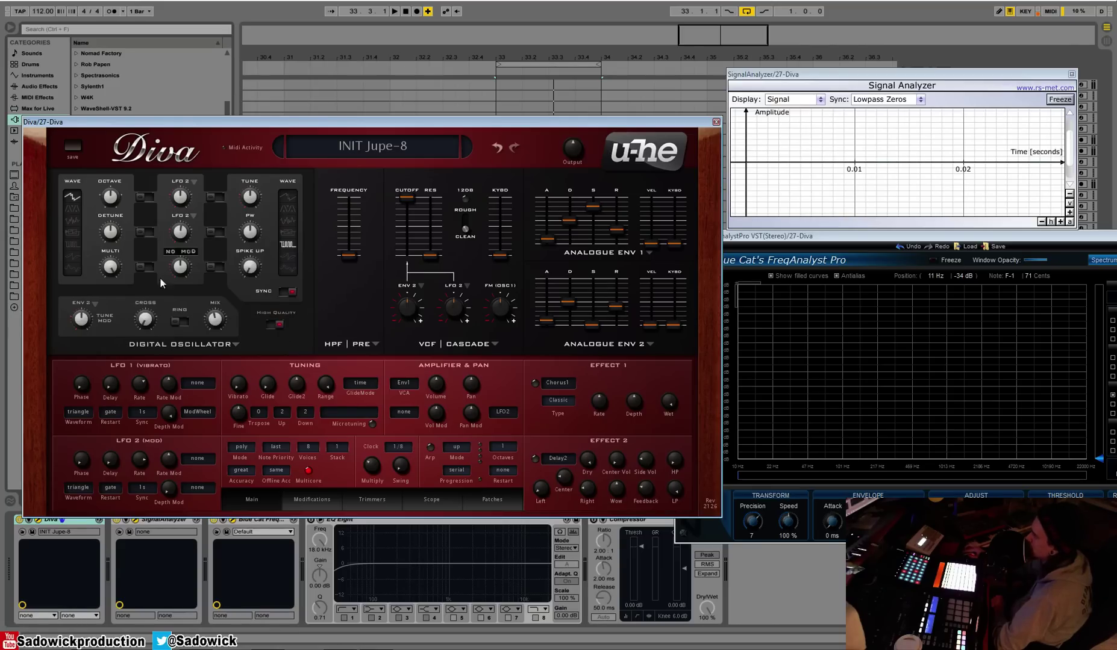
Review the oscillator models available for the oscillator section and keep Digital selected.
click(203, 345)
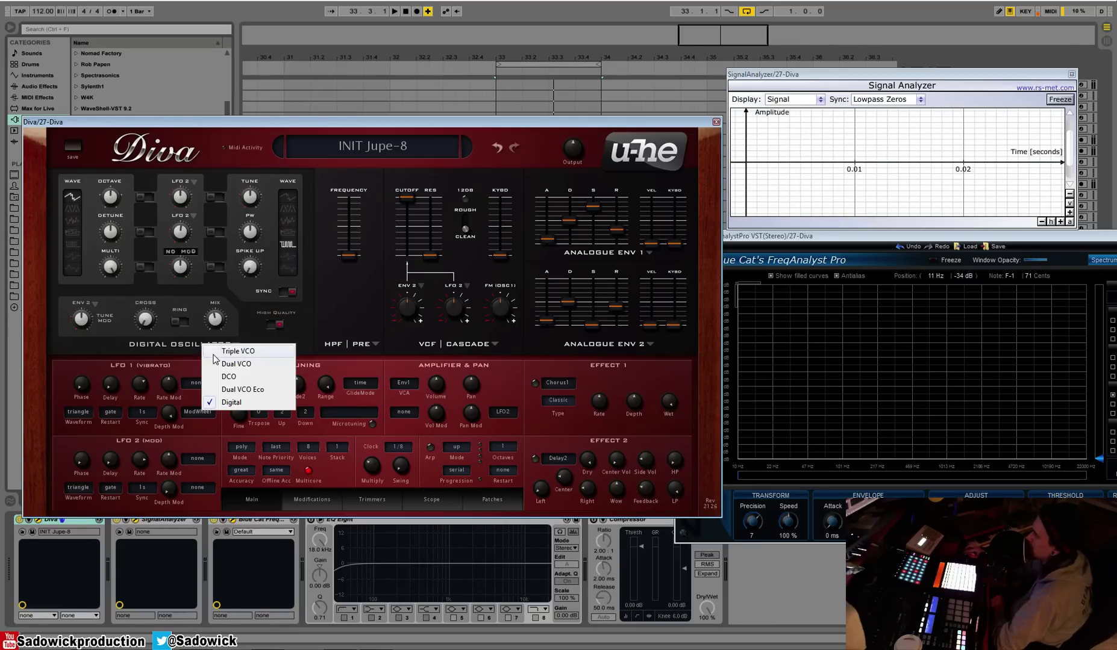
click(98, 348)
click(288, 348)
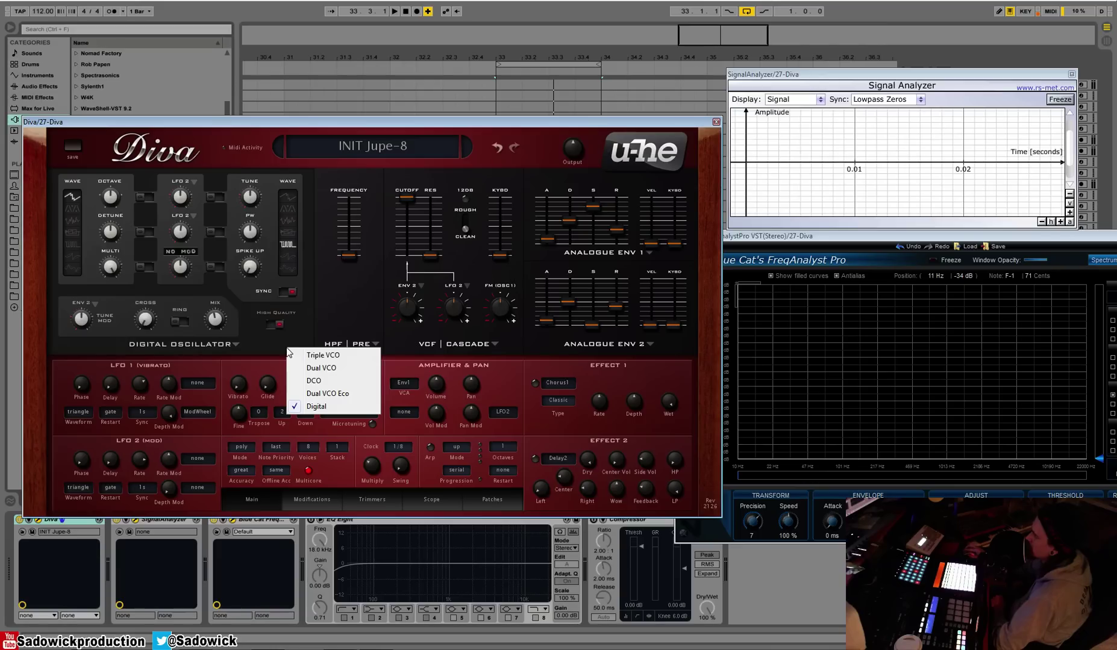
click(205, 361)
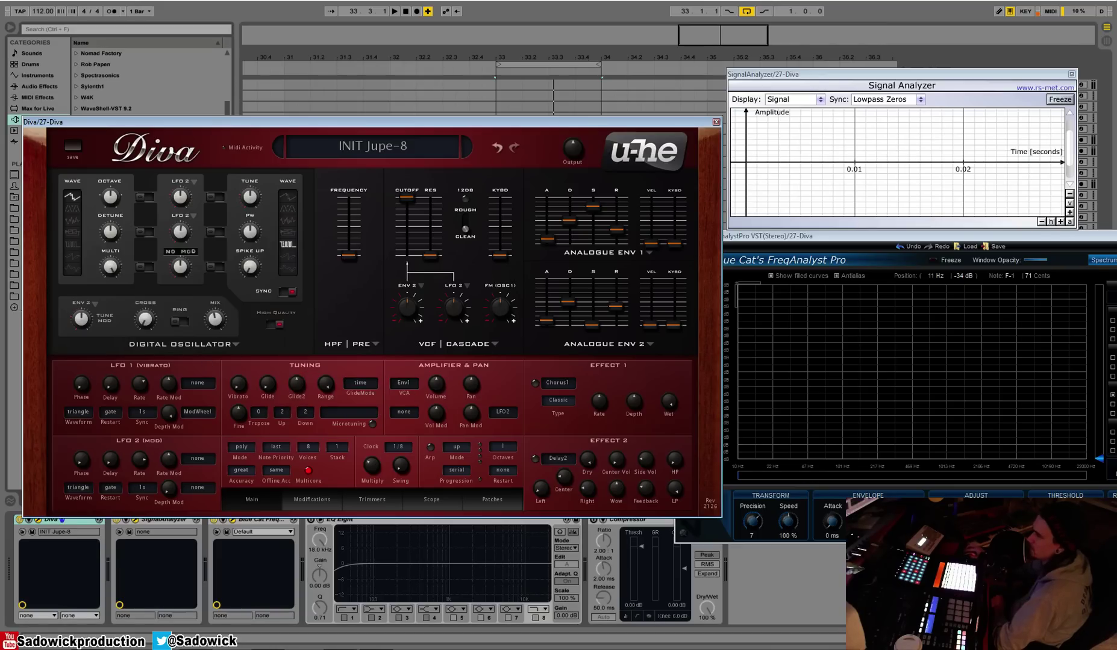